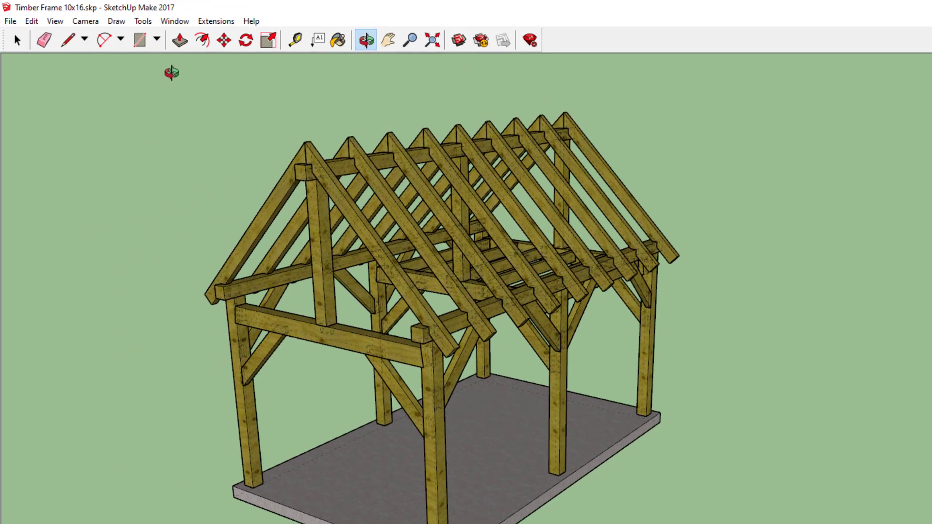
Find the CutList extension in the Extension Warehouse and view its details page.
left_click(174, 22)
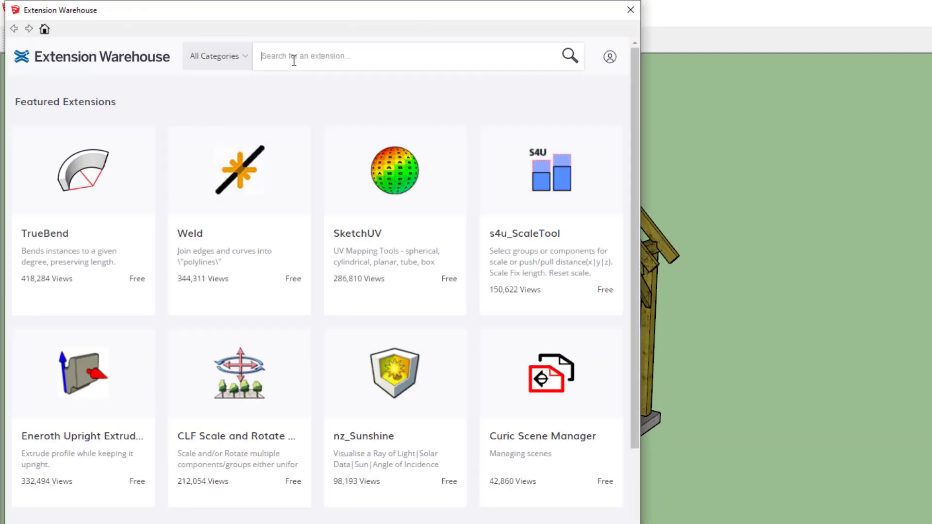
type("cutli")
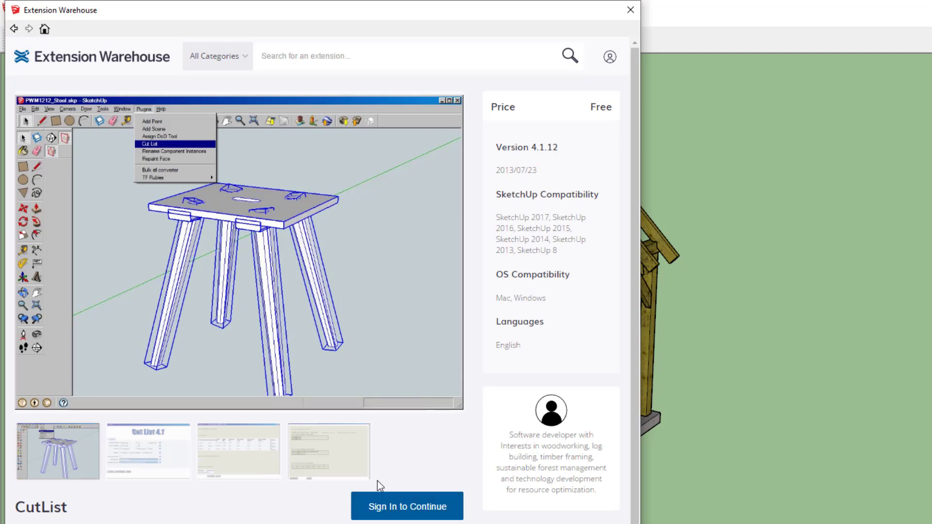
left_click(630, 10)
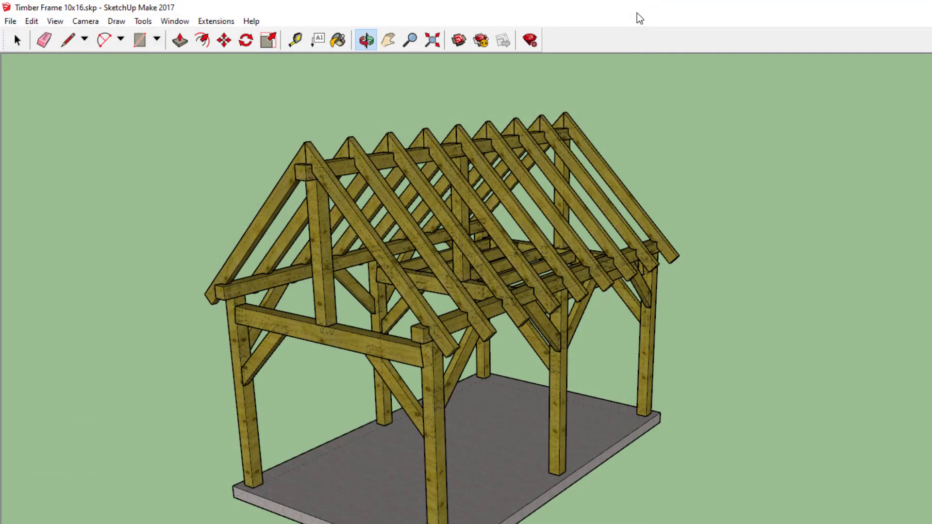
Hide the Slab layer so that only the timber frame members are shown.
left_click(224, 22)
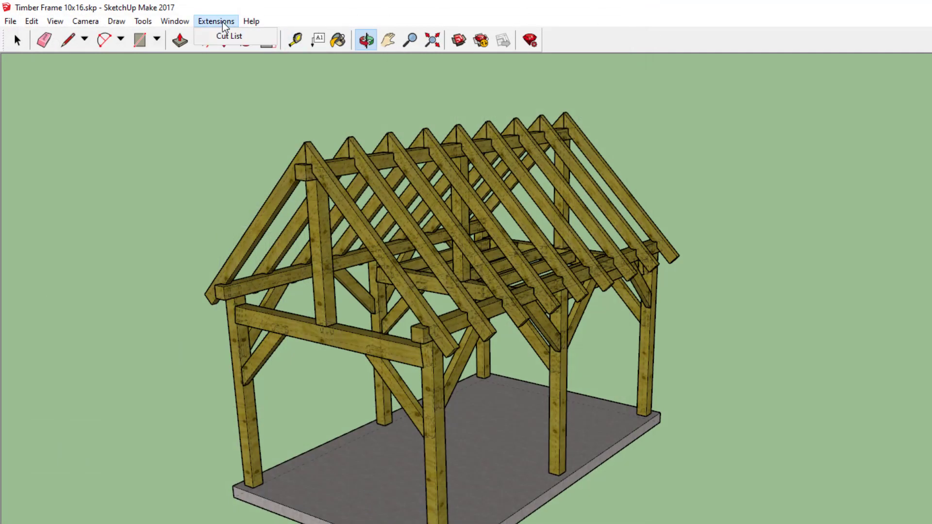
left_click(226, 40)
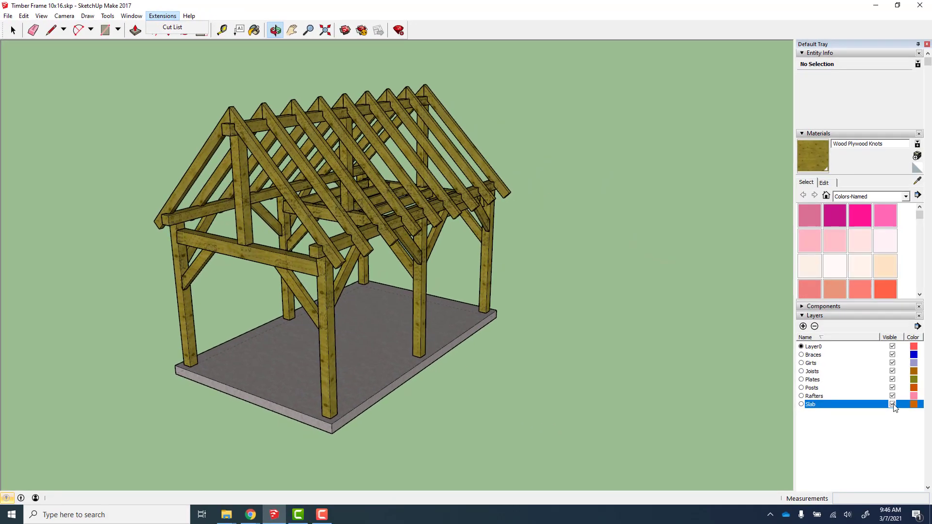
left_click(892, 404)
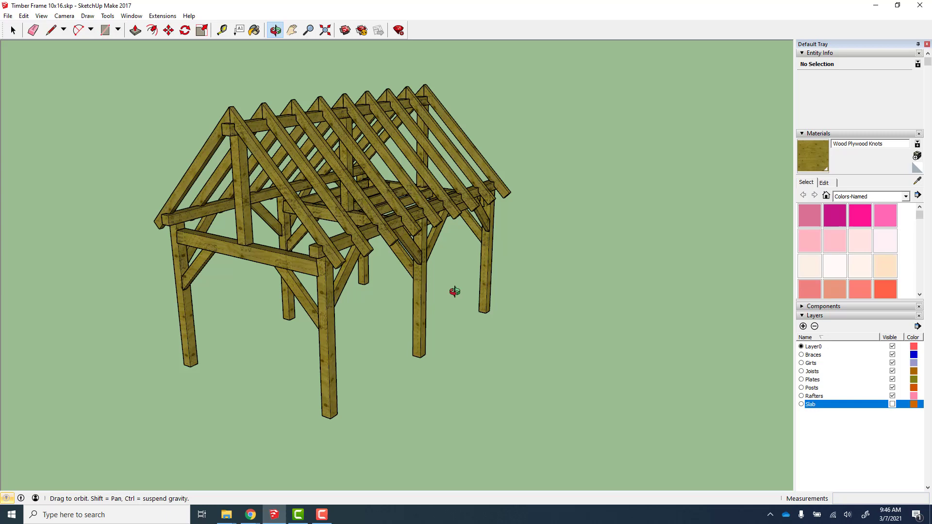
Run Cut List on all visible components with web page and CSV output, and close the resulting cut list and layout windows.
left_click(163, 16)
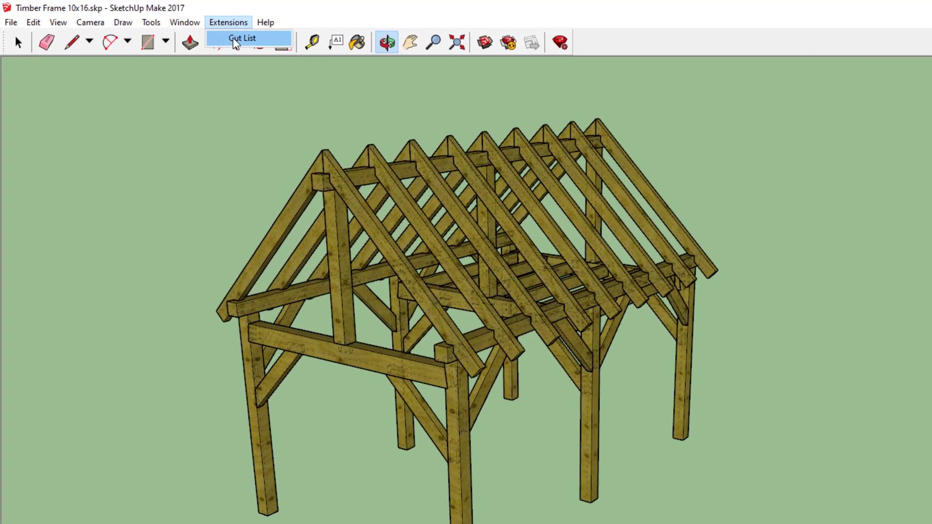
left_click(180, 27)
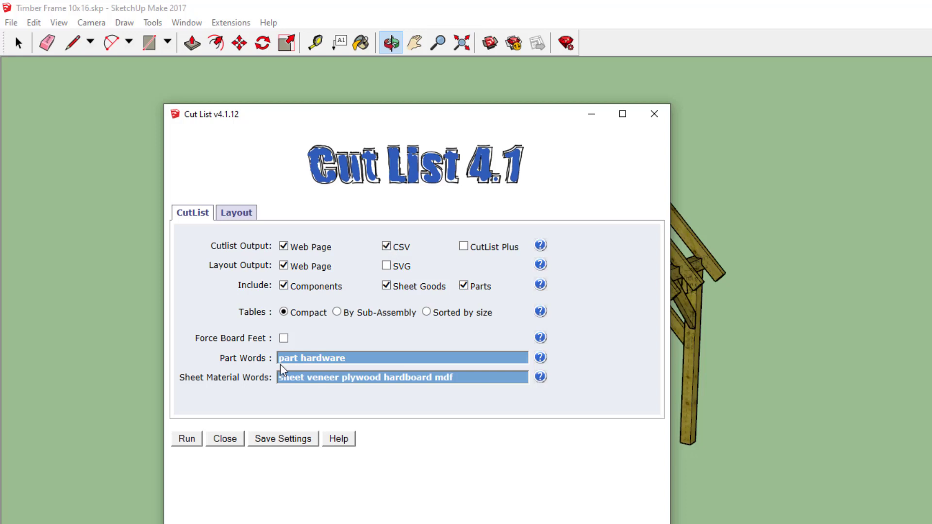
left_click(187, 438)
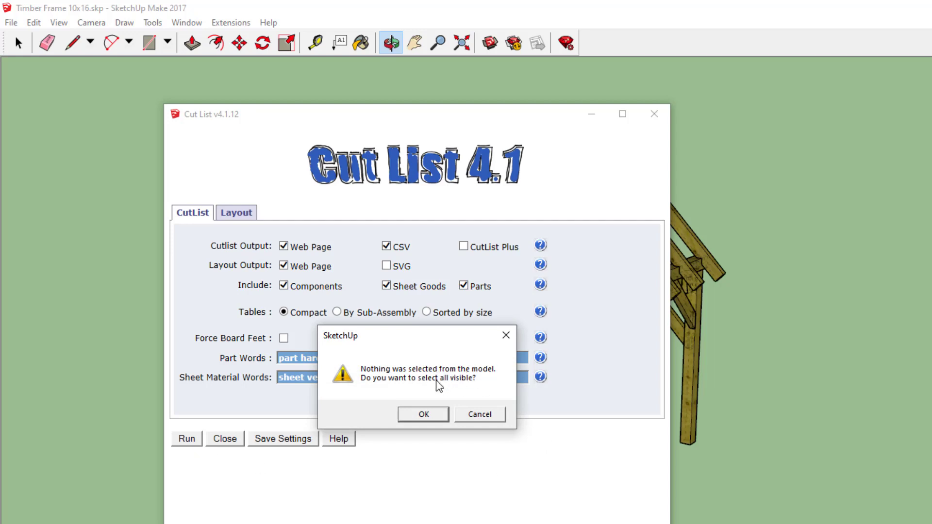
left_click(422, 415)
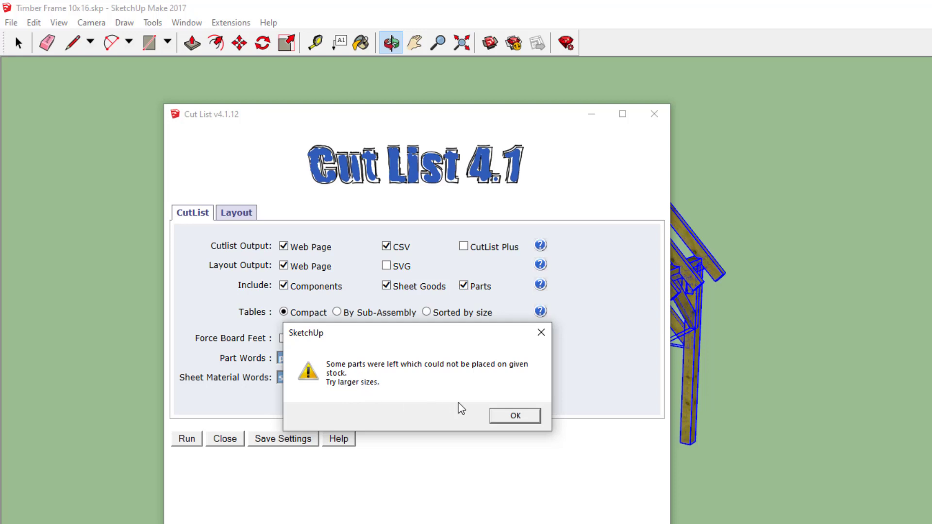
left_click(511, 416)
left_click(518, 416)
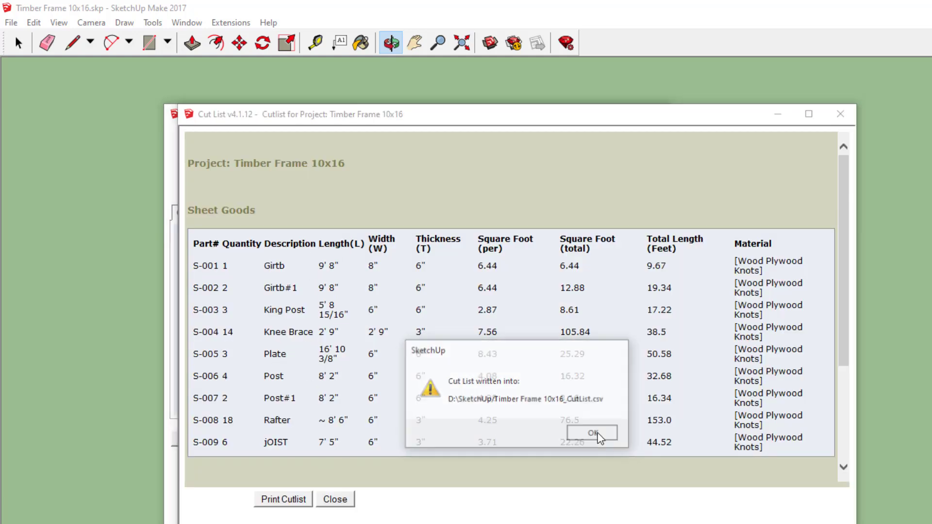
left_click(593, 433)
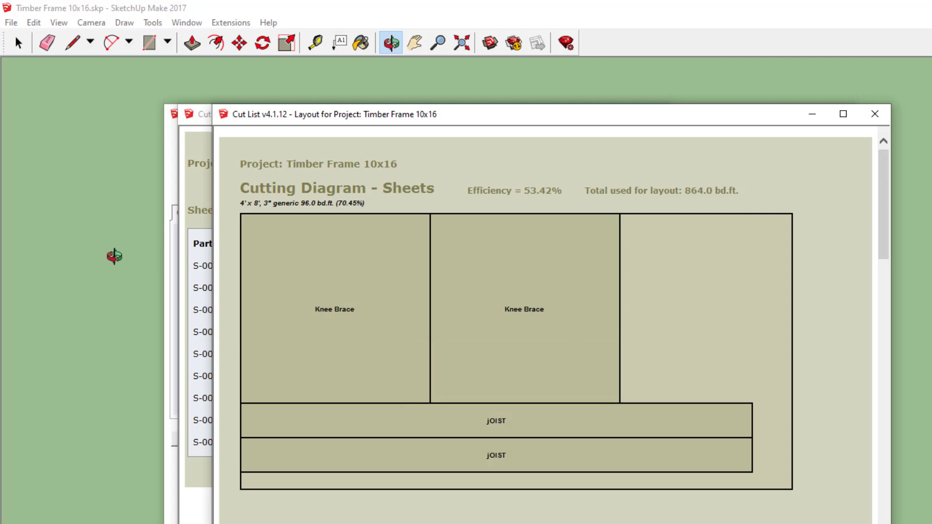
left_click(874, 116)
left_click(840, 114)
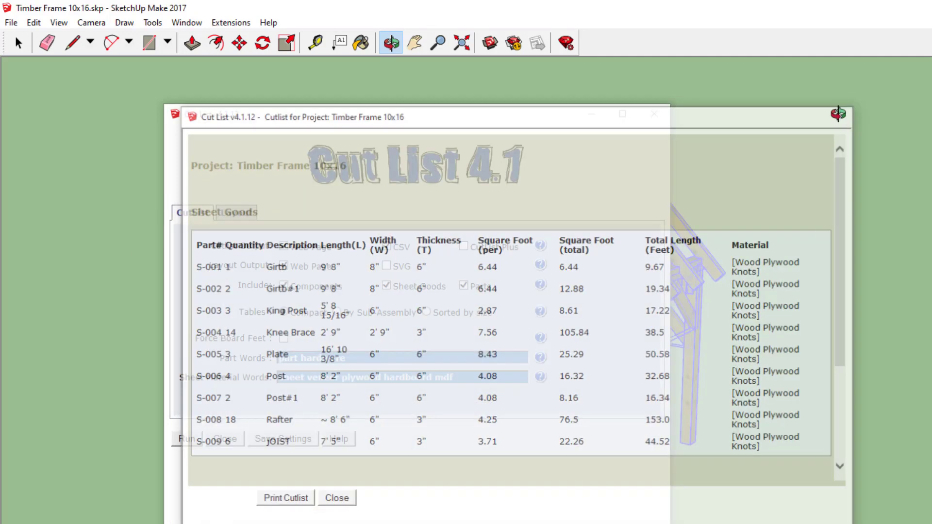
left_click(654, 115)
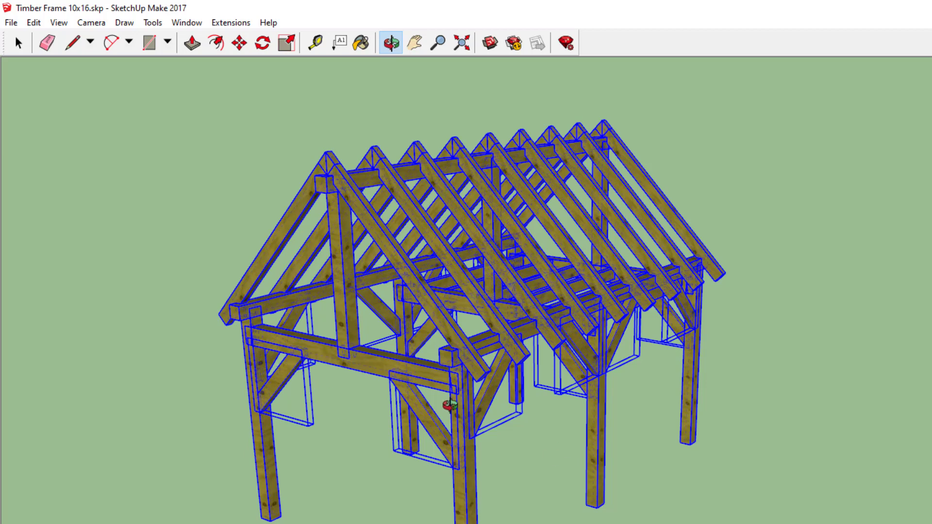
Examine the bounding boxes around the knee braces of the timber frame up close.
scroll(436, 431, "up", 5)
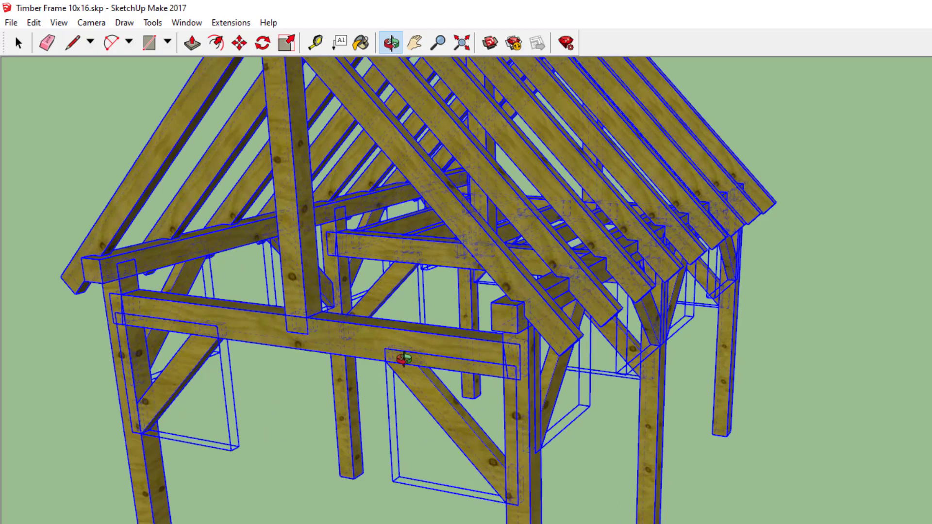
left_click_drag(489, 484, 292, 436)
left_click_drag(449, 490, 453, 468)
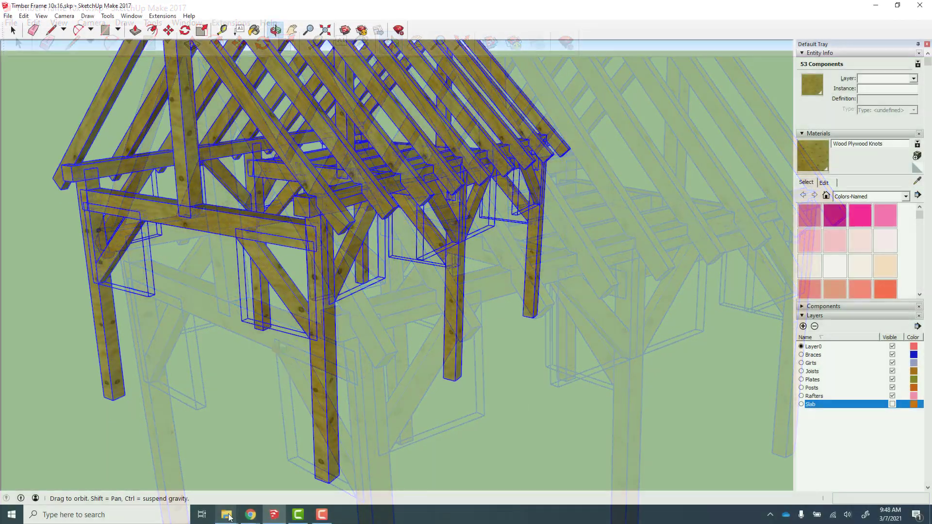
Upload Timber Frame 10x16_CutList.csv from the SketchUp folder to the Cutlists folder in Google Drive and open it as a full-screen spreadsheet.
mouse_move(226, 514)
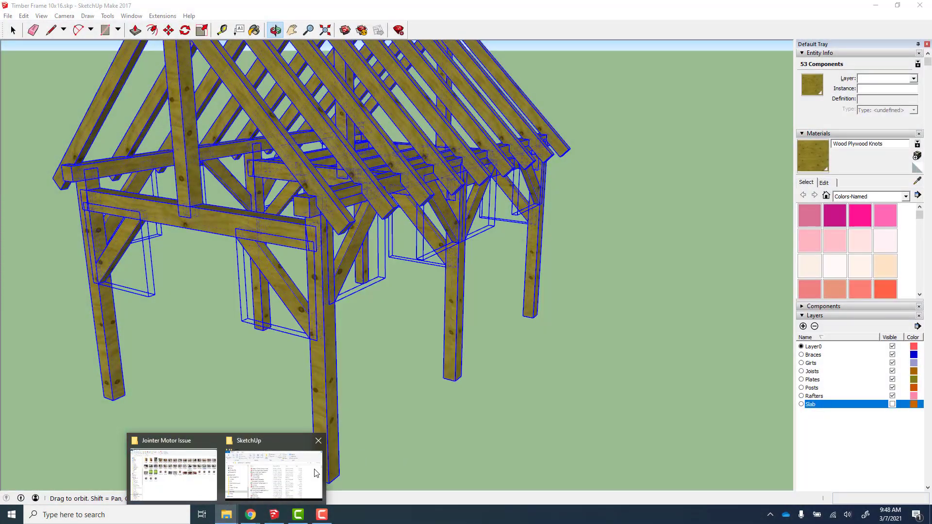
left_click(295, 475)
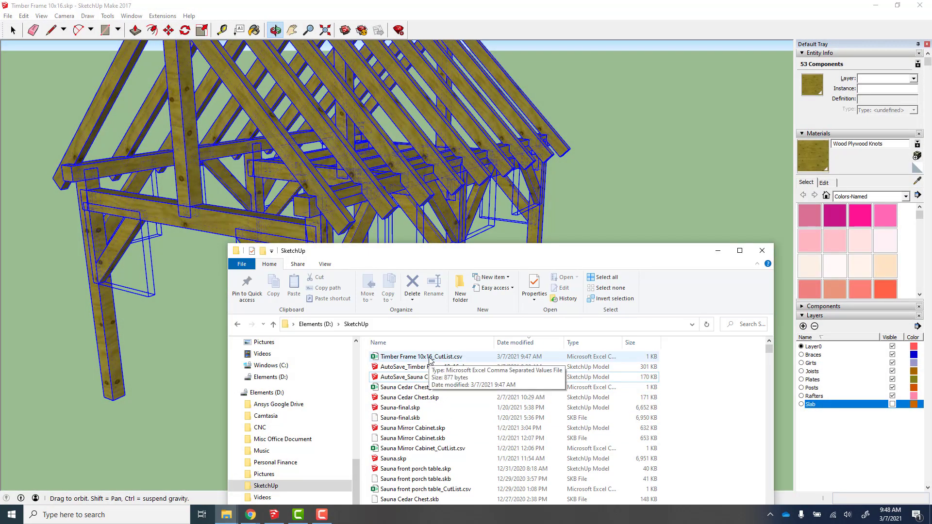
left_click(433, 359)
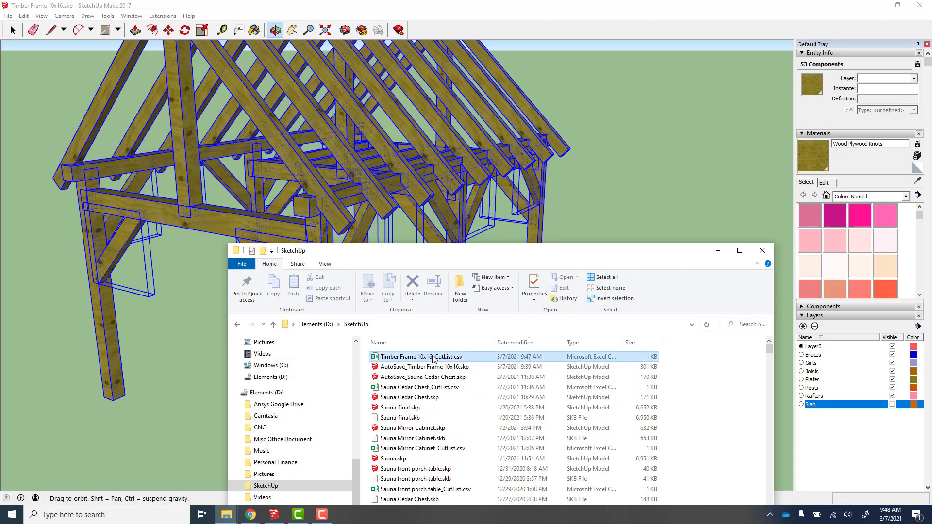
left_click(252, 516)
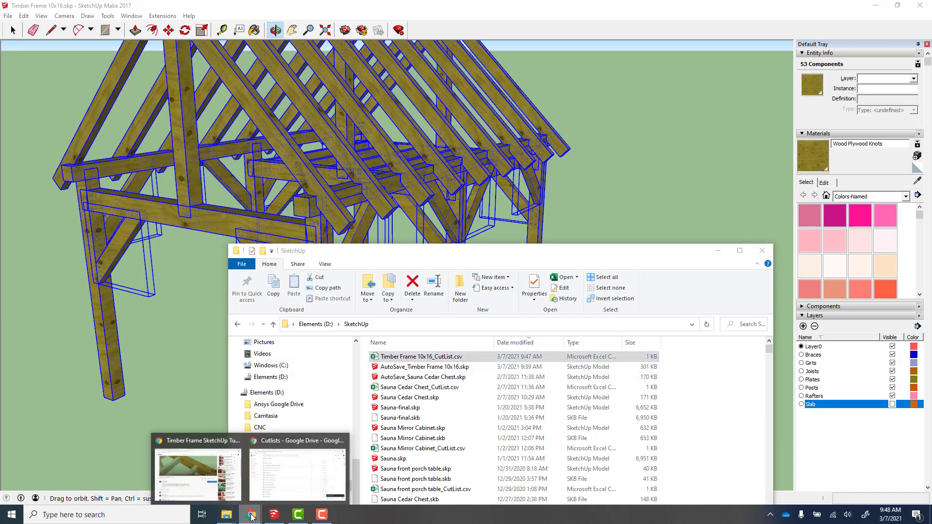
left_click(285, 489)
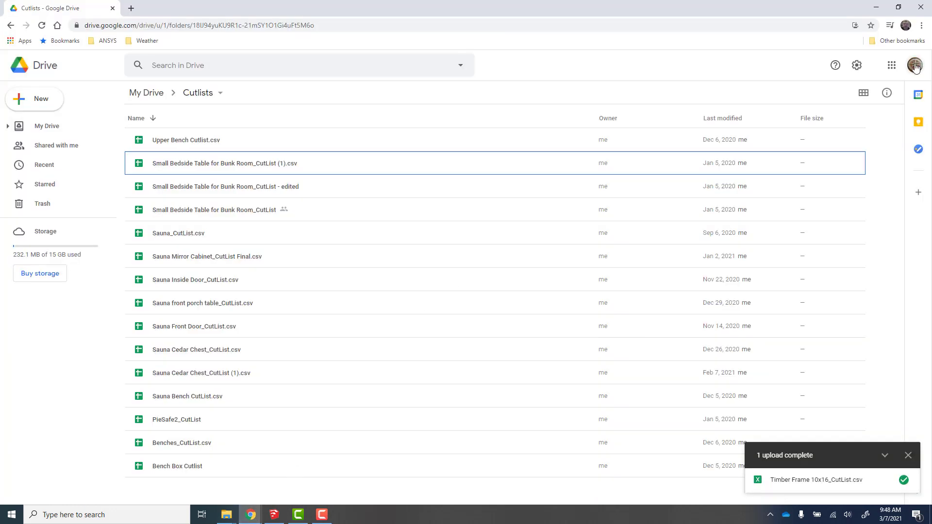
left_click(898, 7)
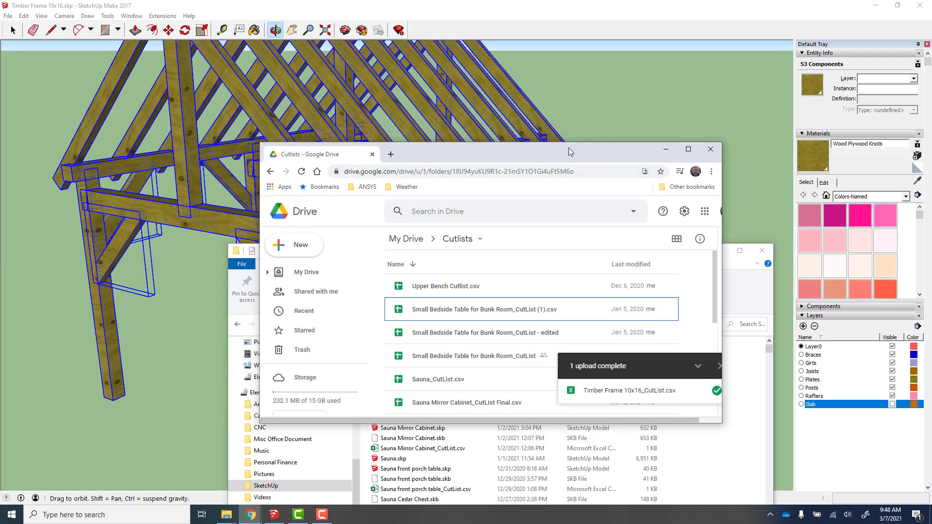
left_click_drag(569, 148, 385, 40)
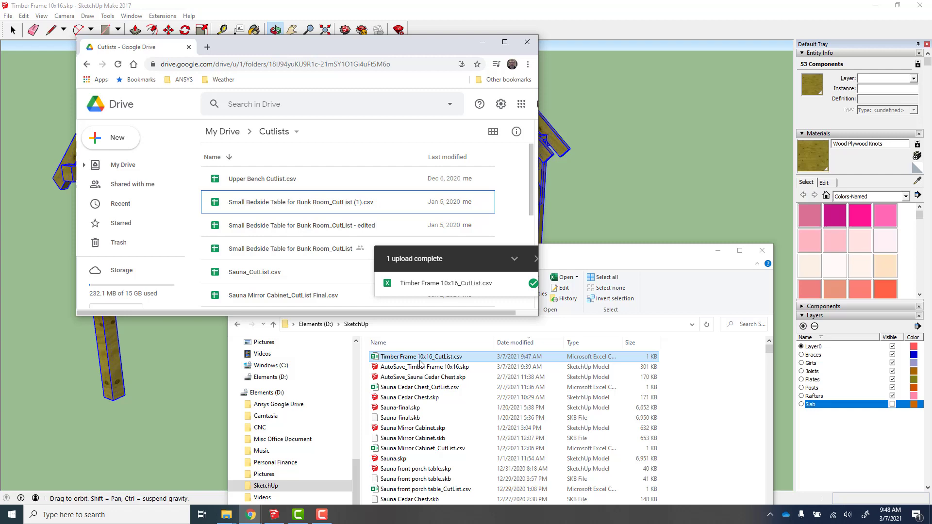
left_click_drag(420, 363, 353, 228)
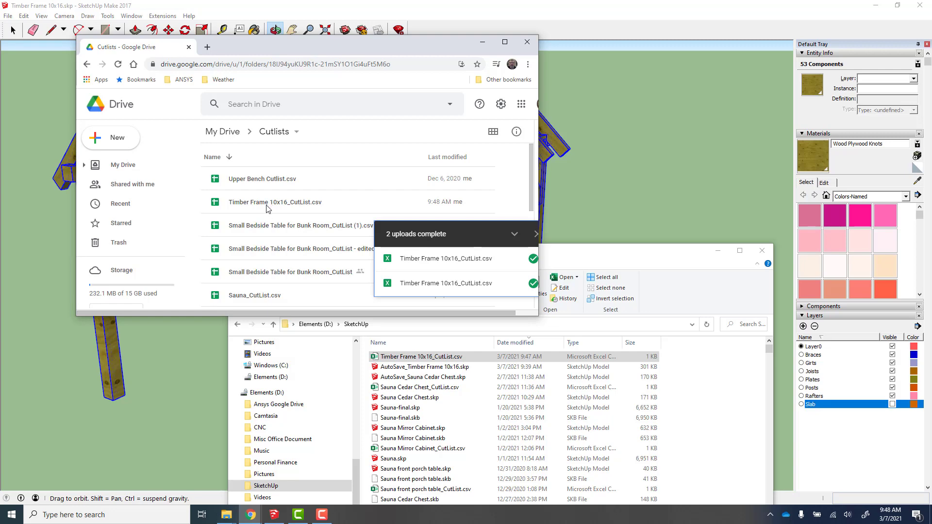
double_click(266, 208)
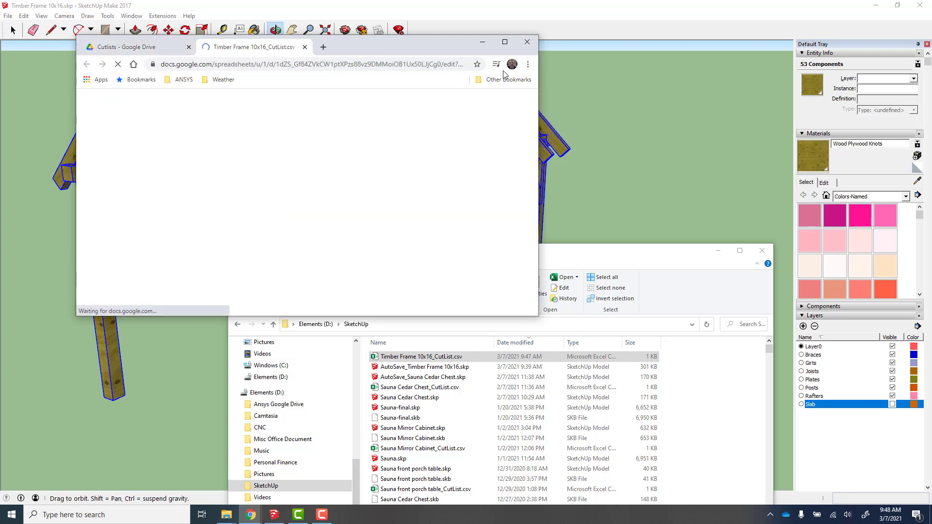
left_click(504, 42)
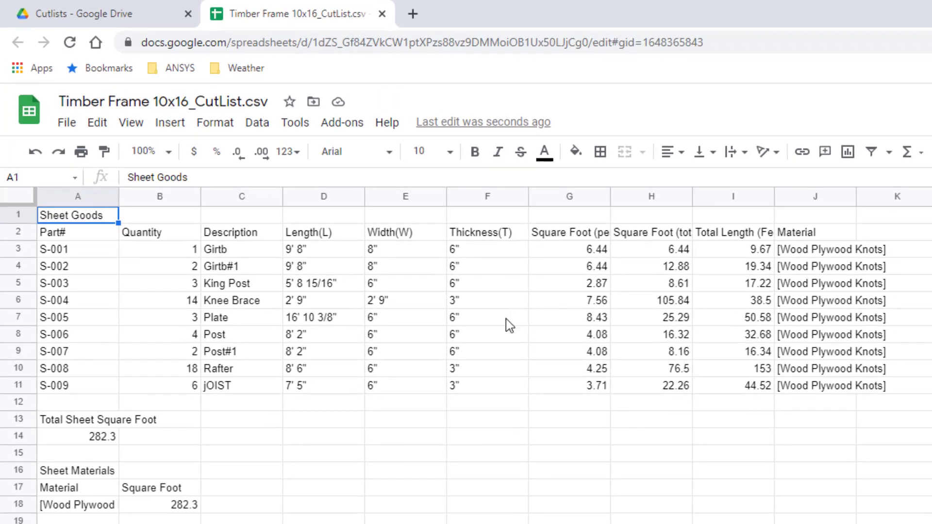
Delete the Part# column and clear the leftover square-foot entries in cells A15:A20.
left_click(56, 196)
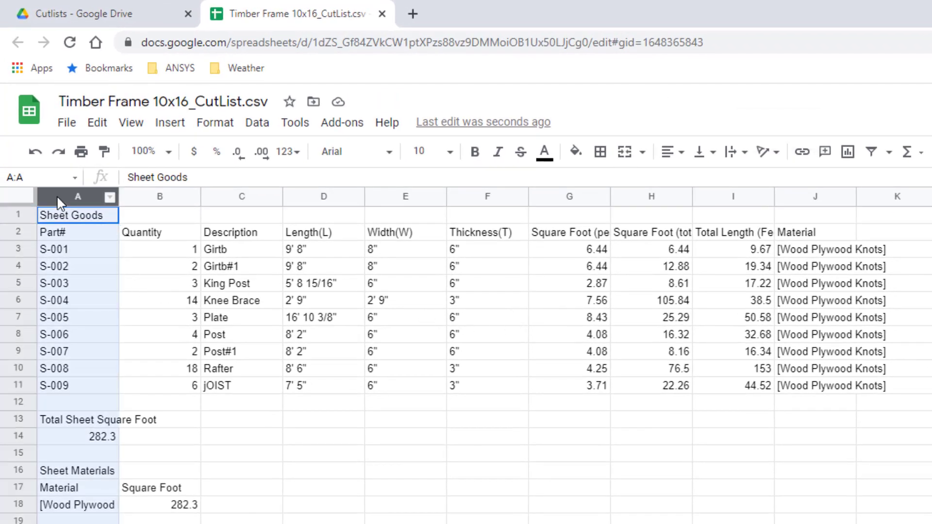
right_click(52, 197)
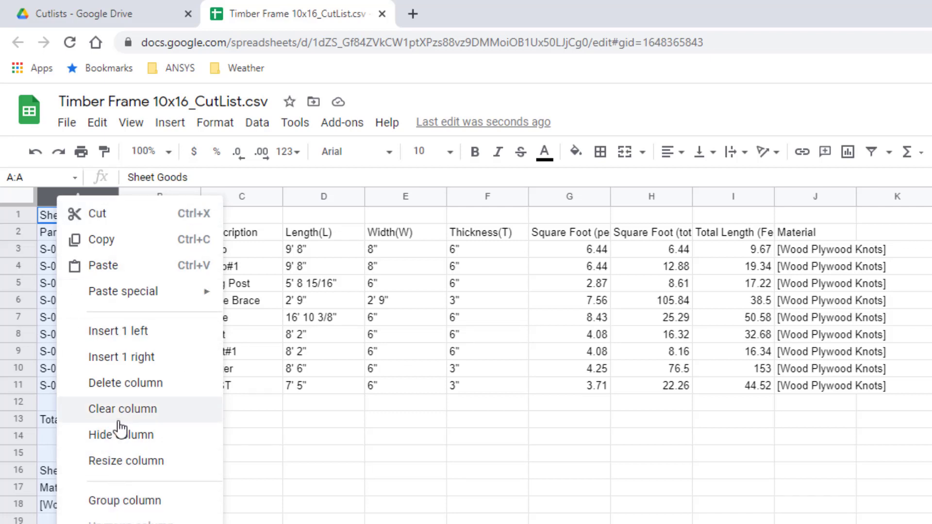
left_click(122, 384)
left_click_drag(93, 458, 94, 523)
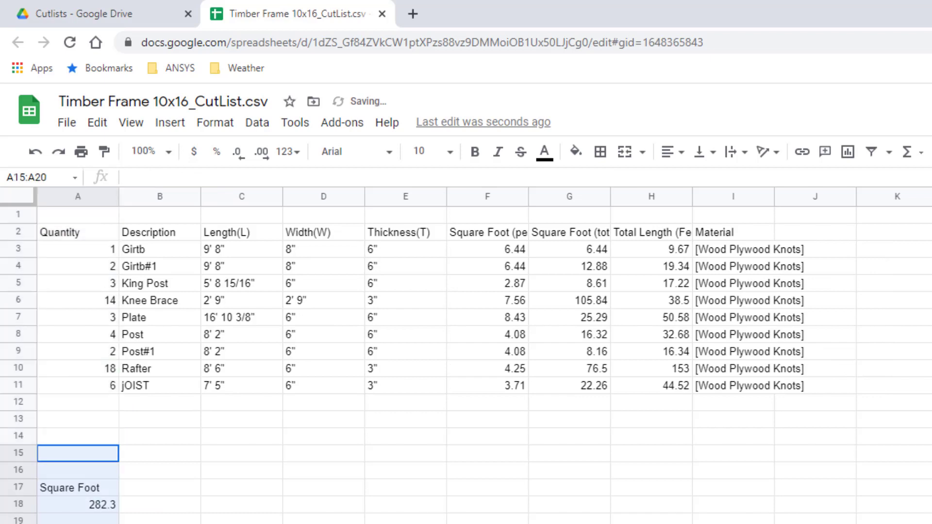
key("Delete")
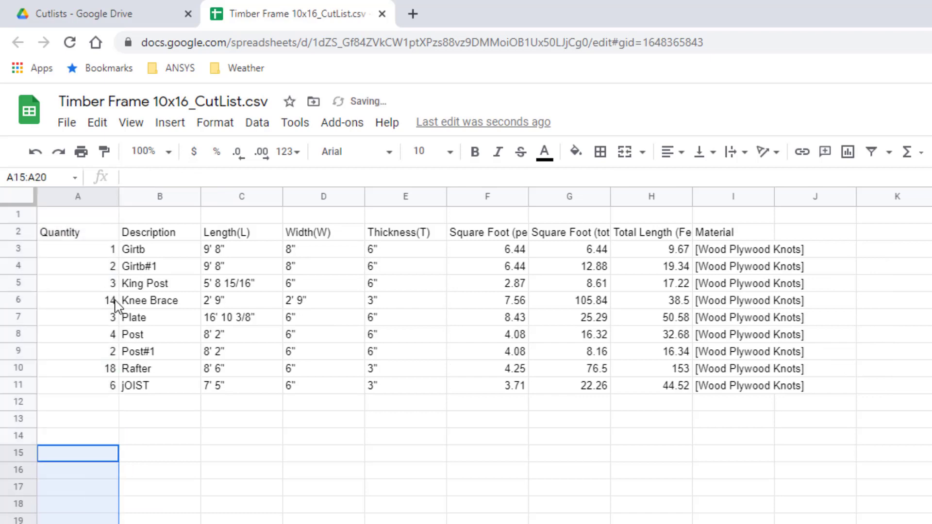
Move the Quantity column to directly after Thickness(T) and clear the square foot, total length and material data in columns F to I.
left_click(61, 198)
left_click_drag(59, 199, 561, 347)
left_click_drag(491, 199, 755, 224)
key("Delete")
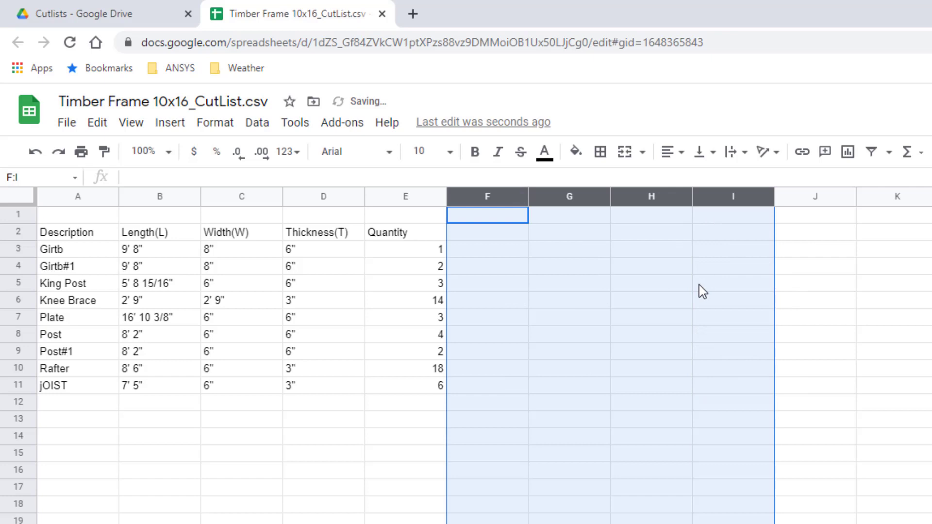
Merge the two girt entries: rename Girtb as Girt, set its quantity to 3 and delete the Girtb#1 row.
left_click(74, 255)
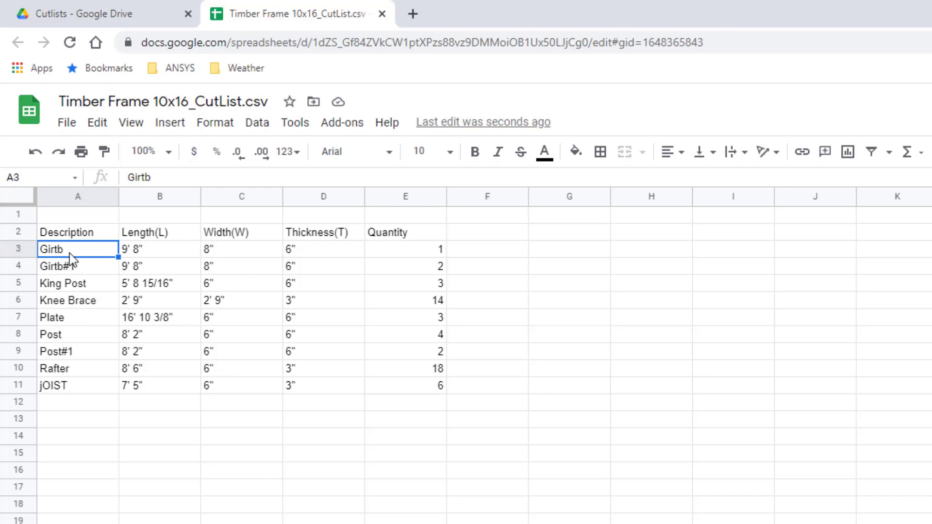
type("Girt")
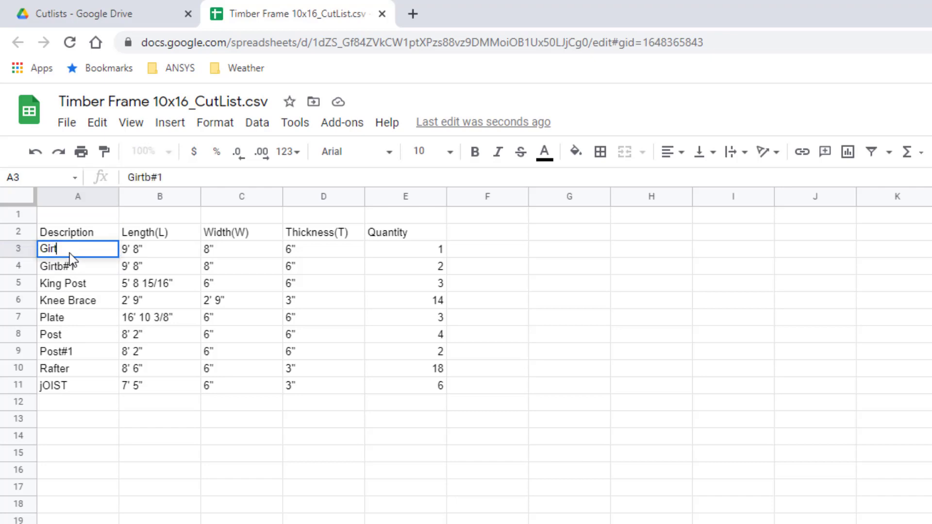
key("Return")
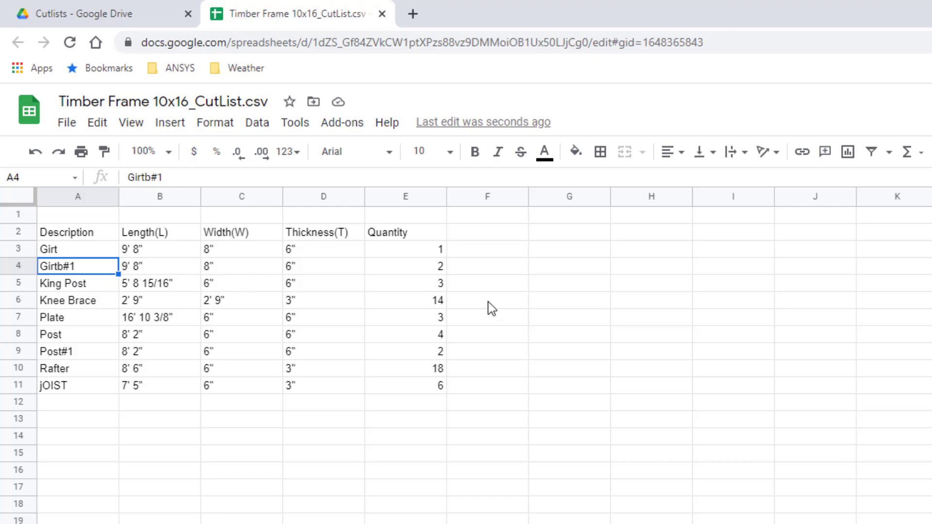
left_click(438, 251)
type("3")
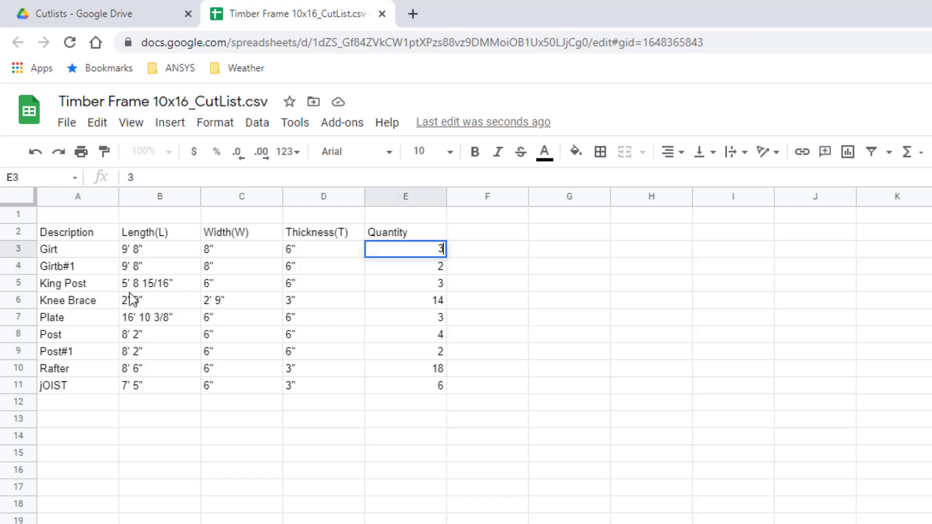
right_click(19, 266)
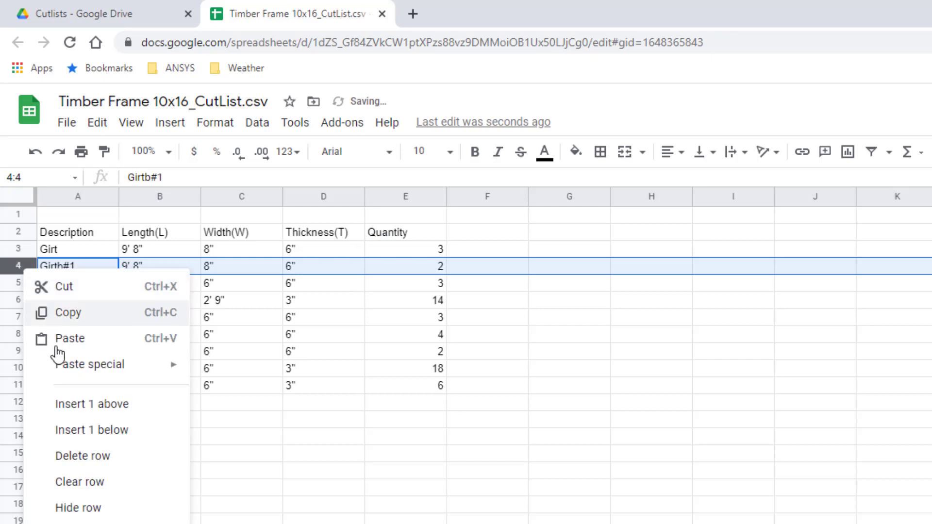
left_click(66, 459)
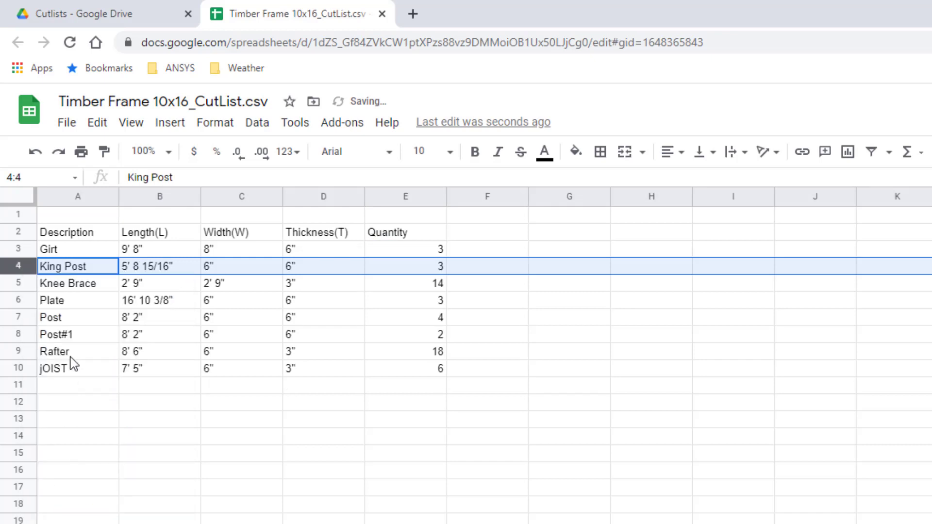
Combine the two post entries by setting the Post quantity to 6 and deleting the Post#1 row.
left_click(61, 320)
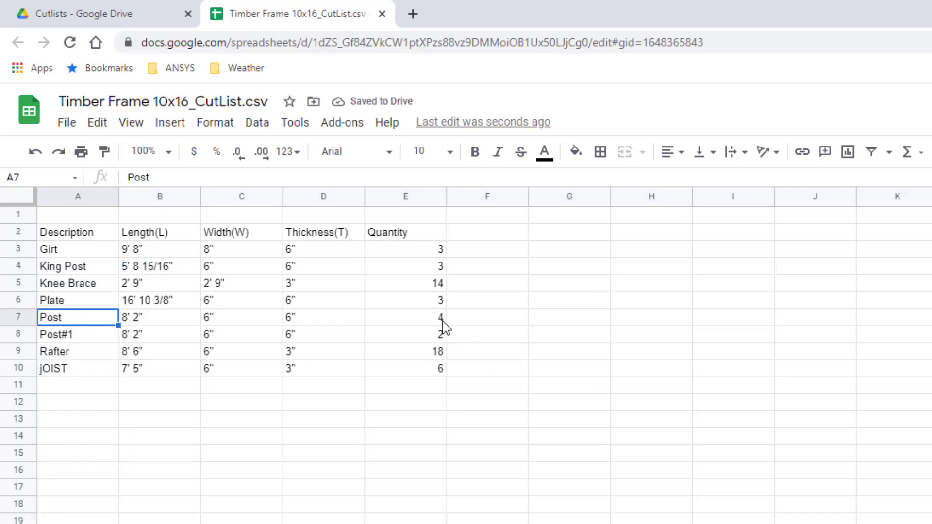
left_click(62, 340)
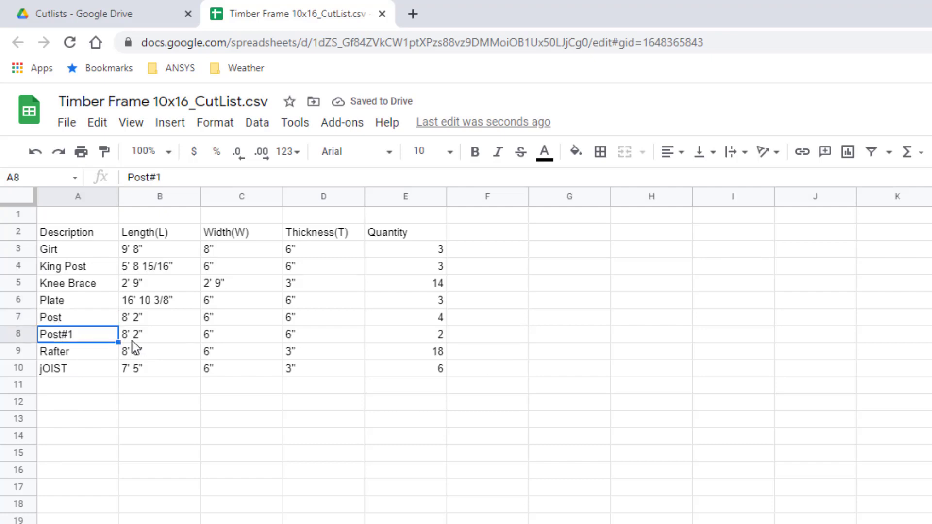
left_click(441, 321)
type("6")
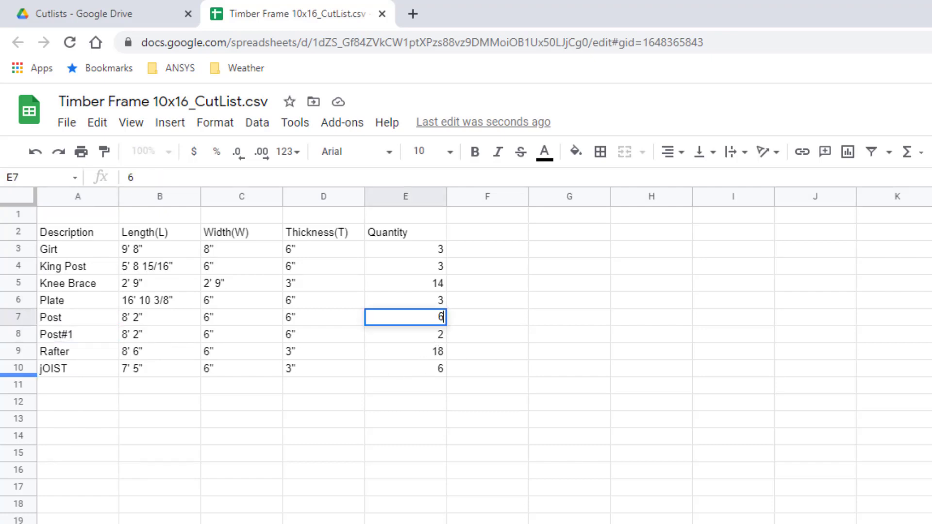
left_click(21, 334)
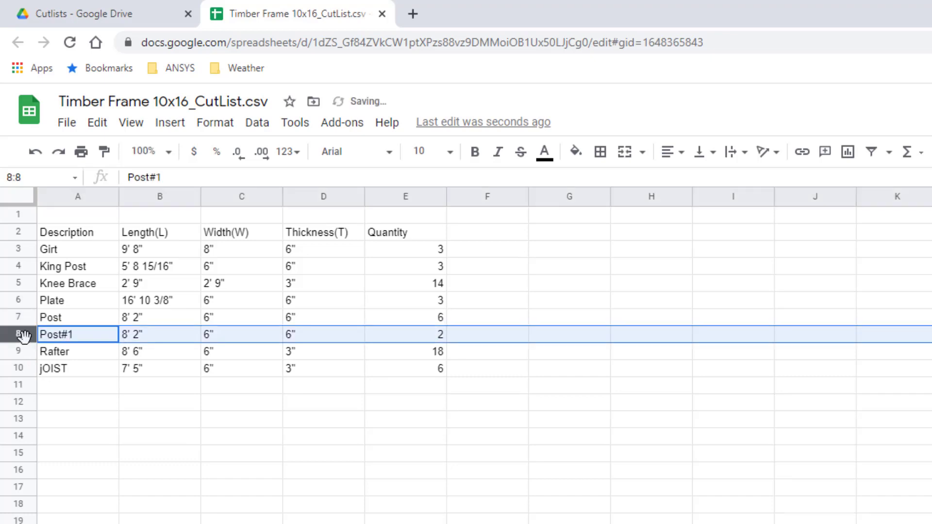
right_click(23, 334)
left_click(75, 520)
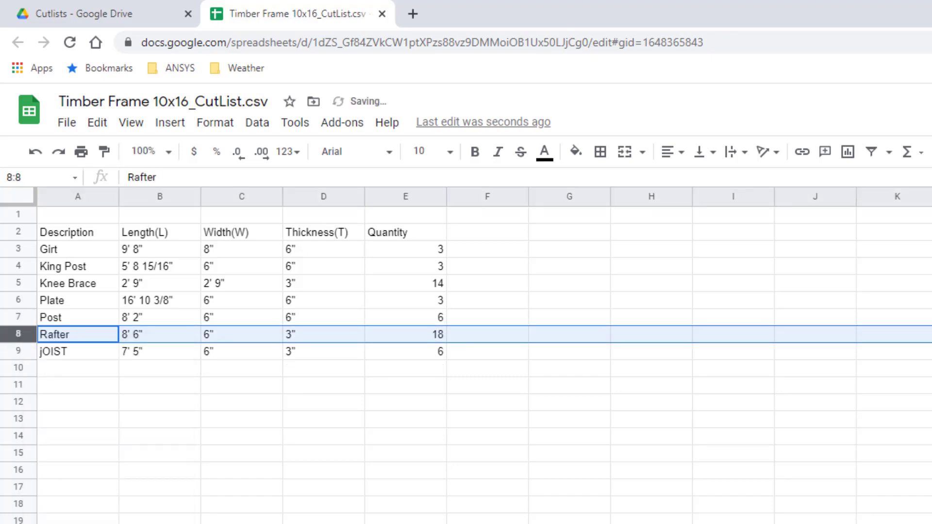
Correct the description jOIST to Joist.
left_click(65, 356)
type("Joist")
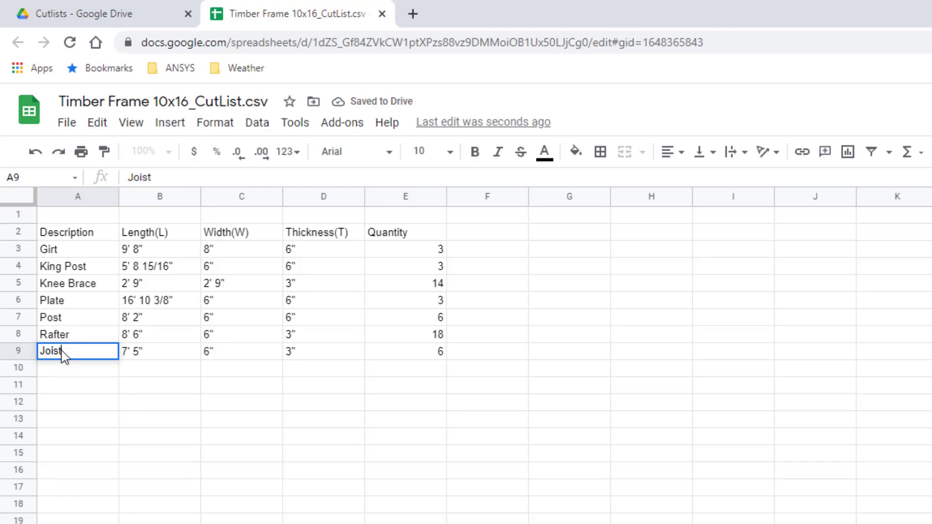
key("Return")
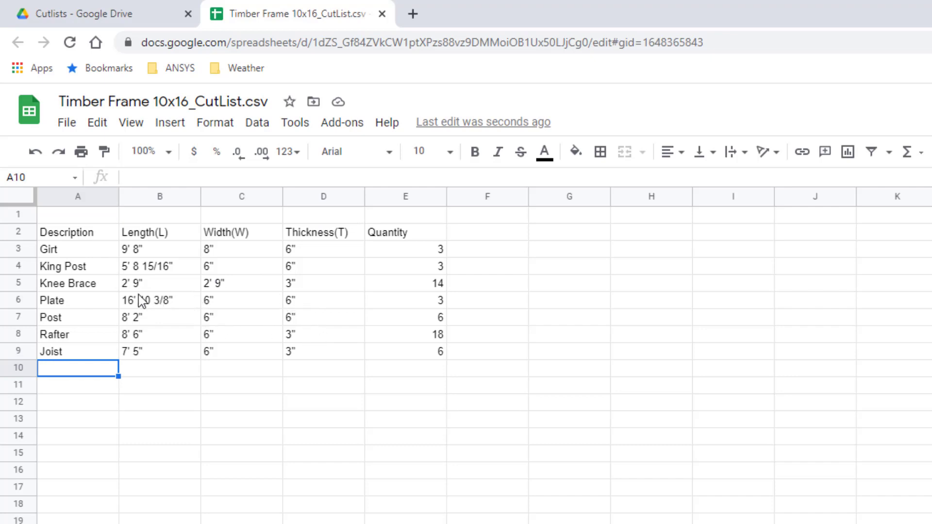
Switch to the SketchUp model and measure the knee brace diagonally from tenon corner to tenon corner with the Tape Measure.
left_click(19, 282)
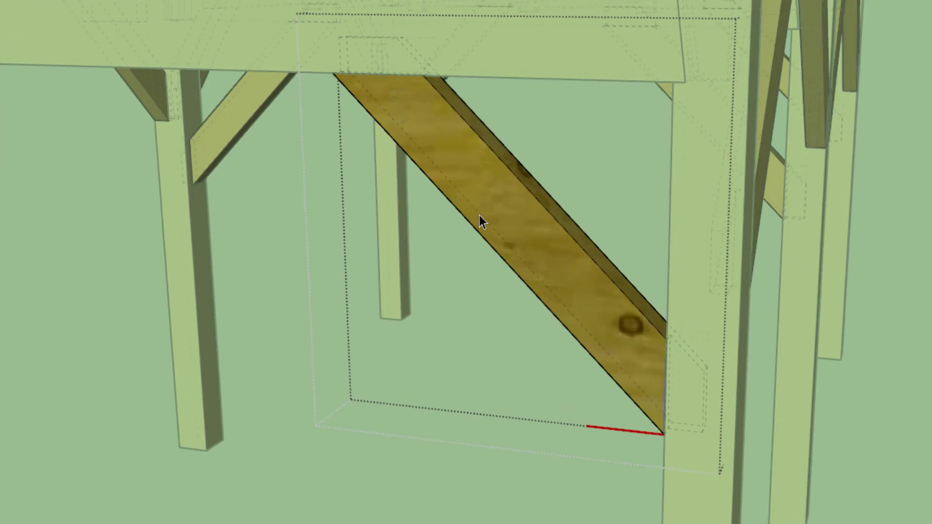
scroll(479, 215, "up", 1)
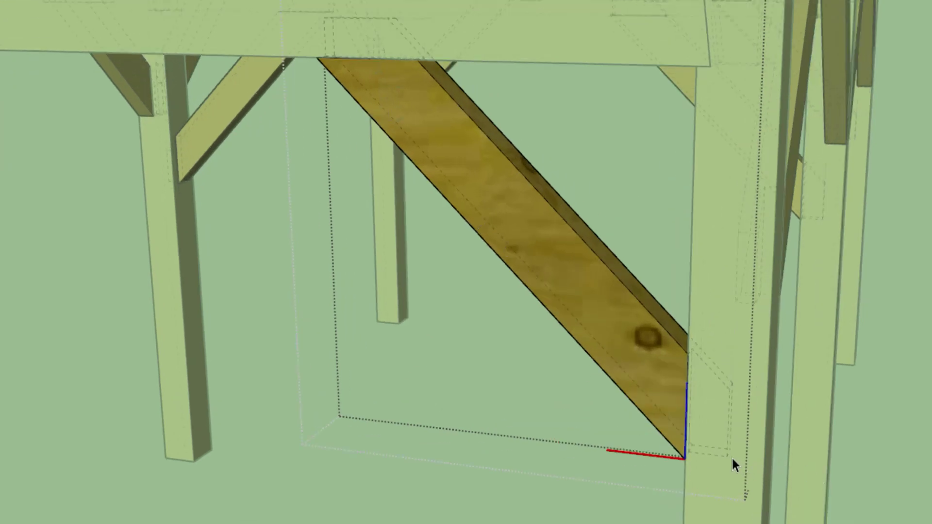
key("t")
left_click(324, 18)
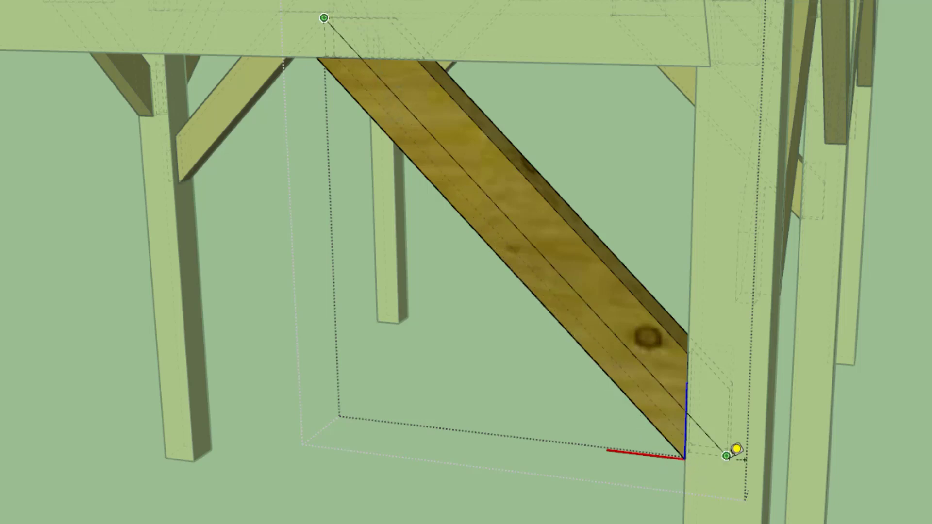
mouse_move(736, 449)
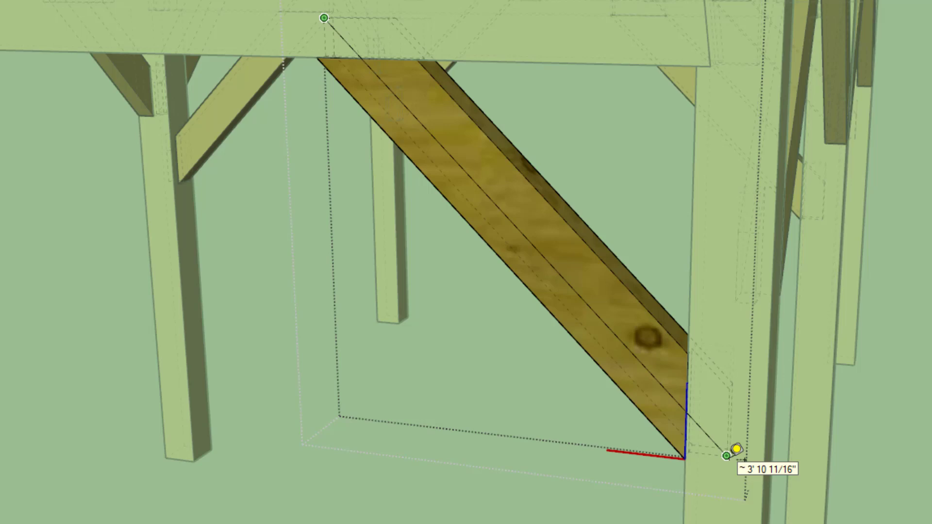
left_click(736, 448)
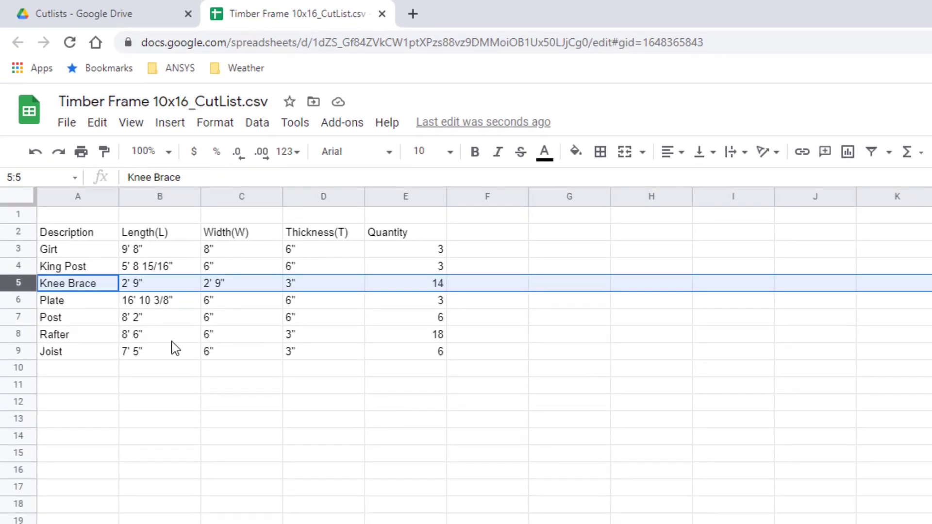
Back in Google Sheets, set the Knee Brace length to 3' 11".
key("Right")
key("Right")
key("Right")
key("Return")
left_click(182, 286)
double_click(179, 285)
type("3")
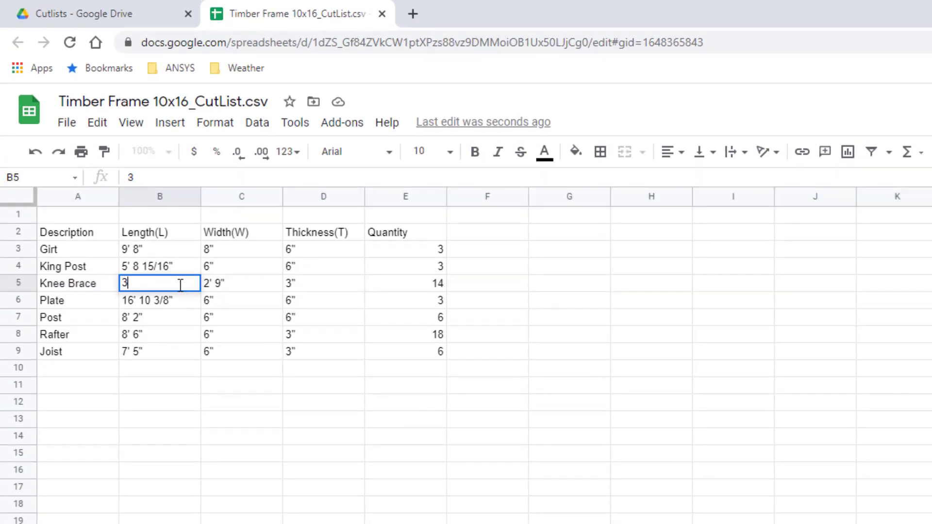
type("' 11\"")
Set the Knee Brace width to 6".
left_click(231, 293)
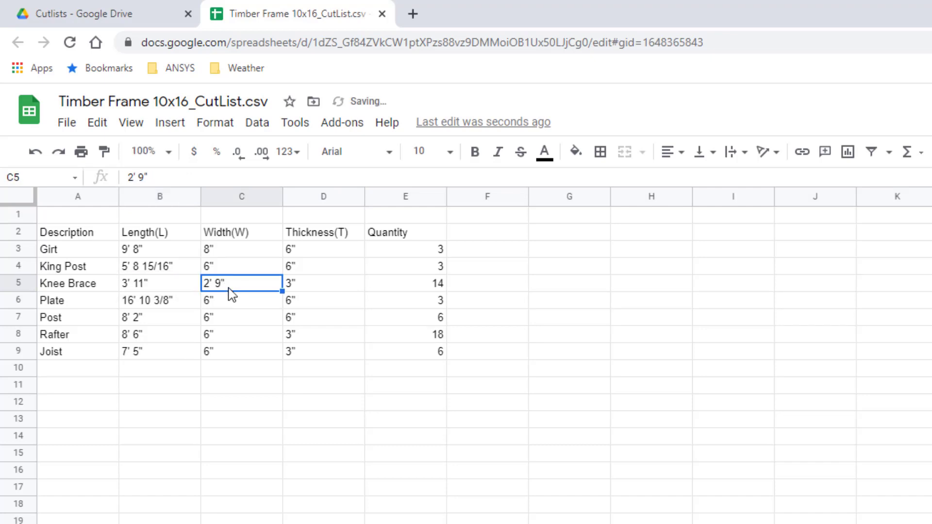
type("3")
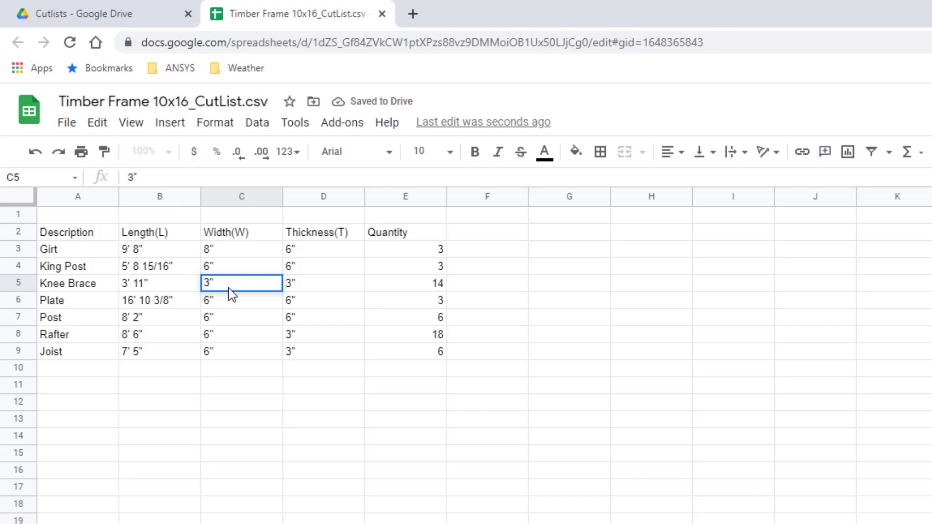
key("BackSpace")
type("6\"")
key("Return")
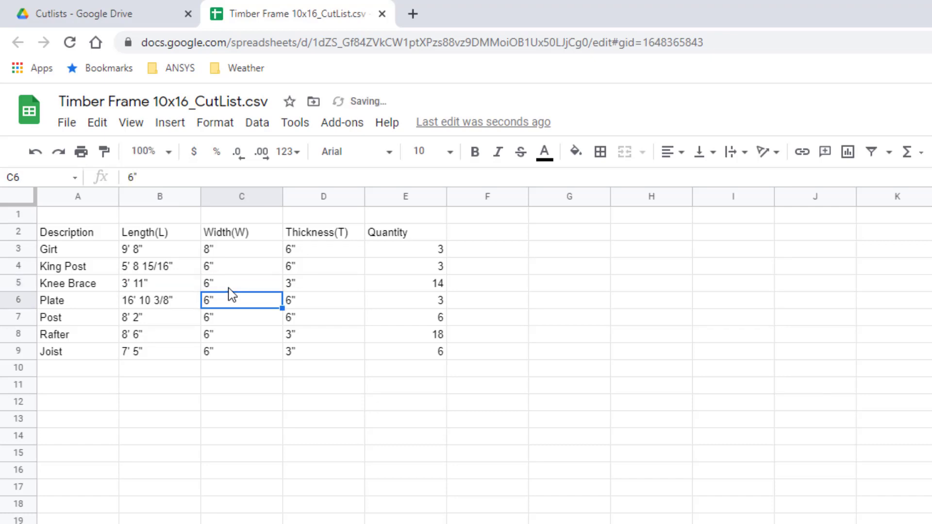
left_click(422, 490)
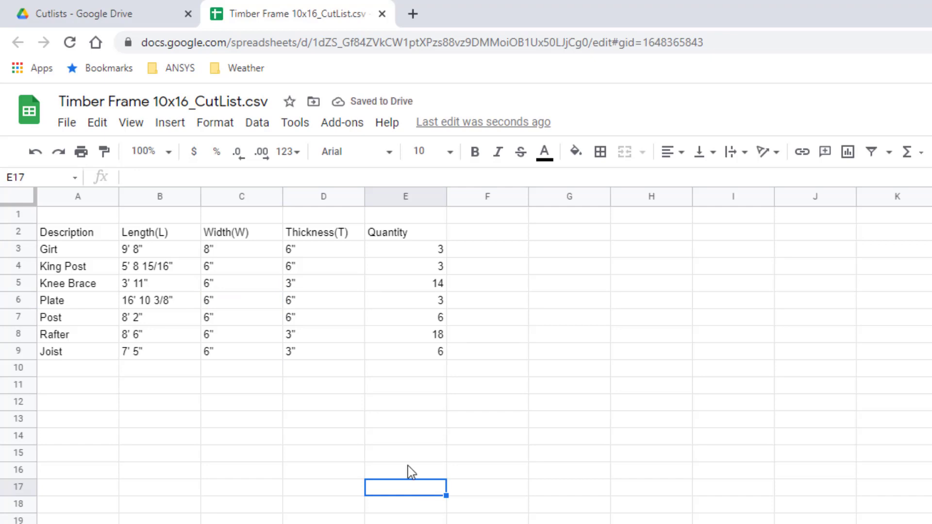
Make the column headings in row 2 bold and select cell A1 above them.
left_click(18, 233)
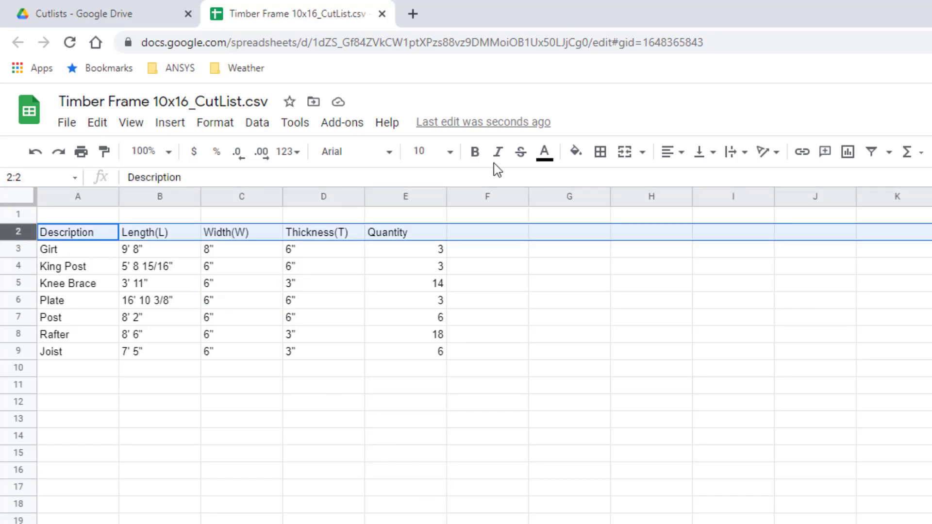
left_click(476, 154)
left_click(66, 218)
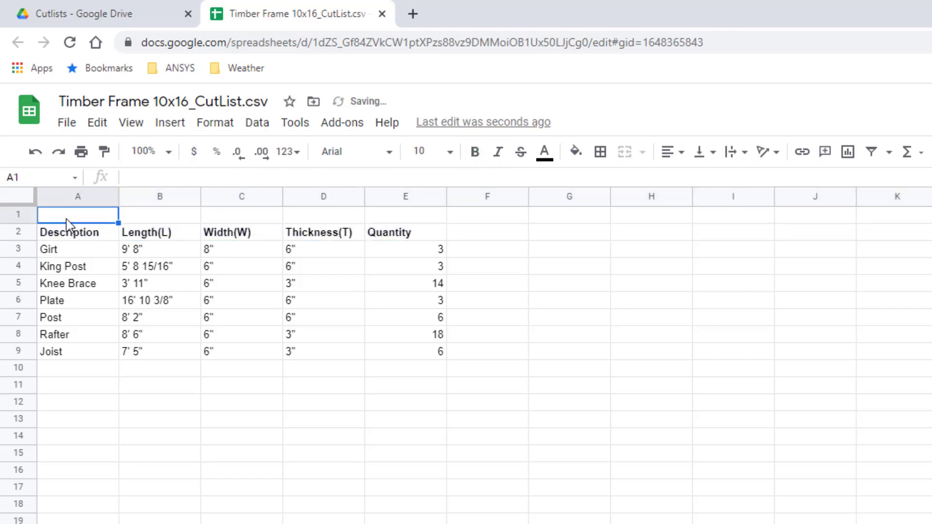